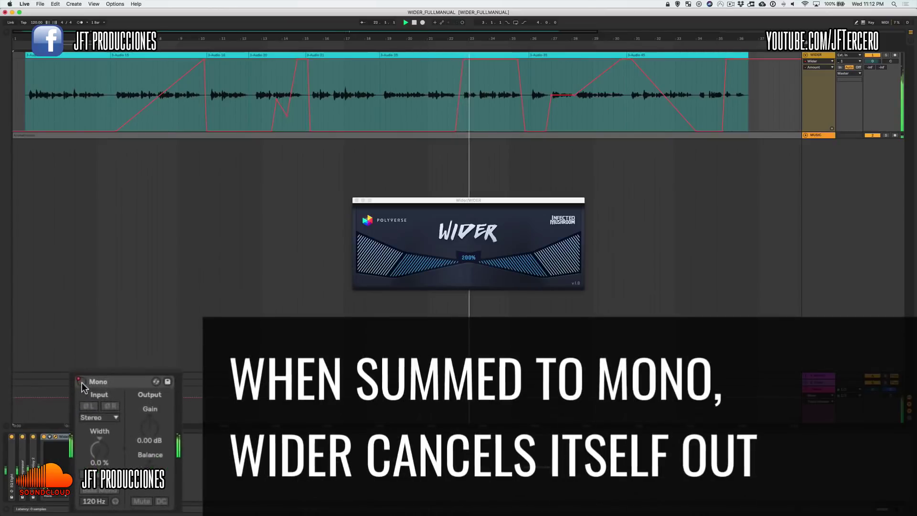
Step: Toggle the Mono device in the track's effect chain to compare the Wider effect in mono
{"action": "left_click", "coordinate": [82, 382]}
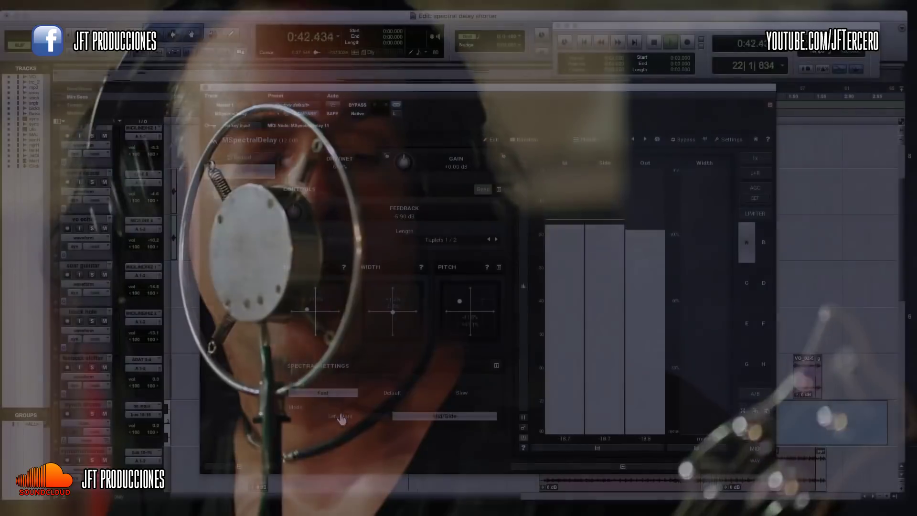
Step: Switch to MSpectralDelay in Pro Tools, load the Module 8 Dotted device and adjust the M 1 multiparameter
{"action": "left_click", "coordinate": [716, 173]}
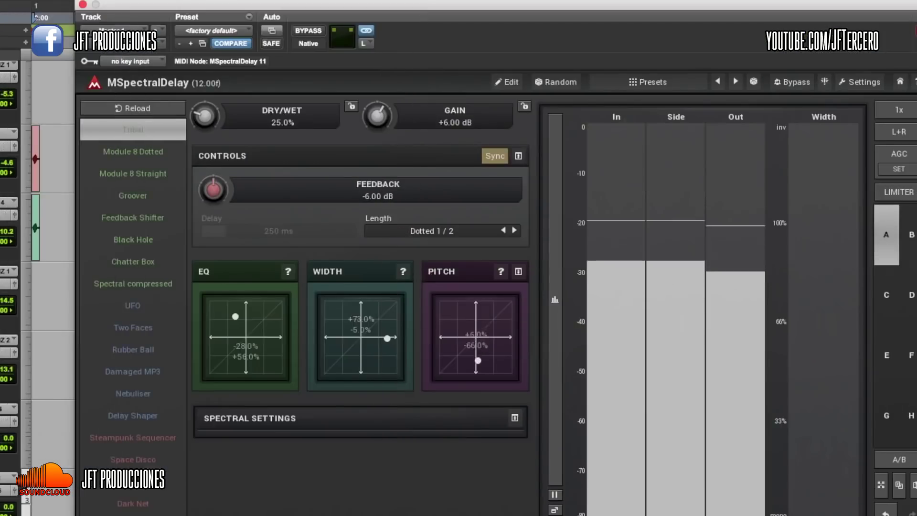
{"action": "left_click", "coordinate": [139, 152]}
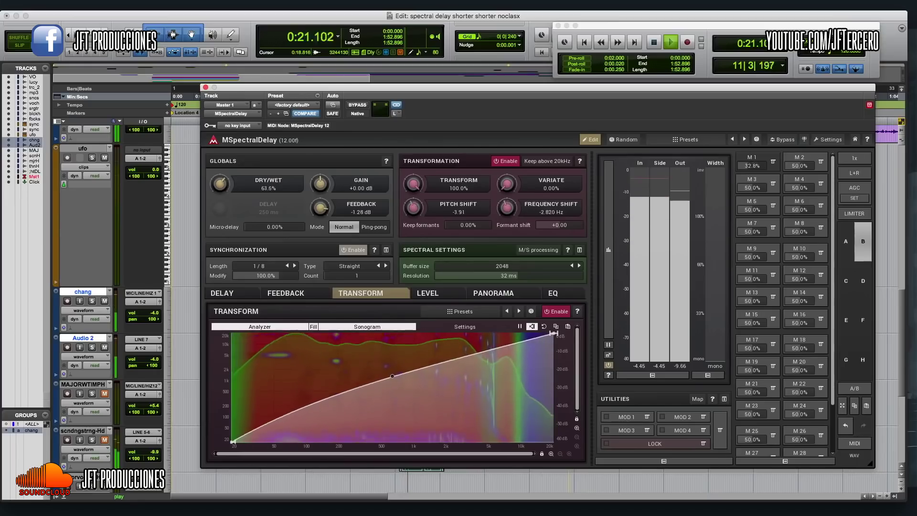
{"action": "mouse_move", "coordinate": [748, 166]}
{"action": "left_mouse_down"}
{"action": "mouse_move", "coordinate": [753, 130]}
{"action": "mouse_move", "coordinate": [753, 156]}
{"action": "left_mouse_up"}
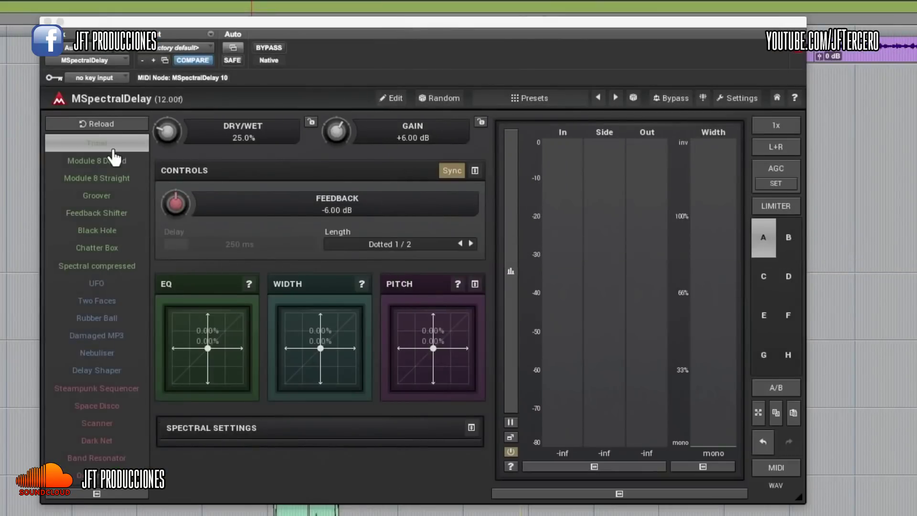
Step: Browse the MSpectralDelay devices one after another, from Module 8 Dotted through Damaged MP3
{"action": "left_click", "coordinate": [113, 162]}
{"action": "left_click", "coordinate": [113, 180]}
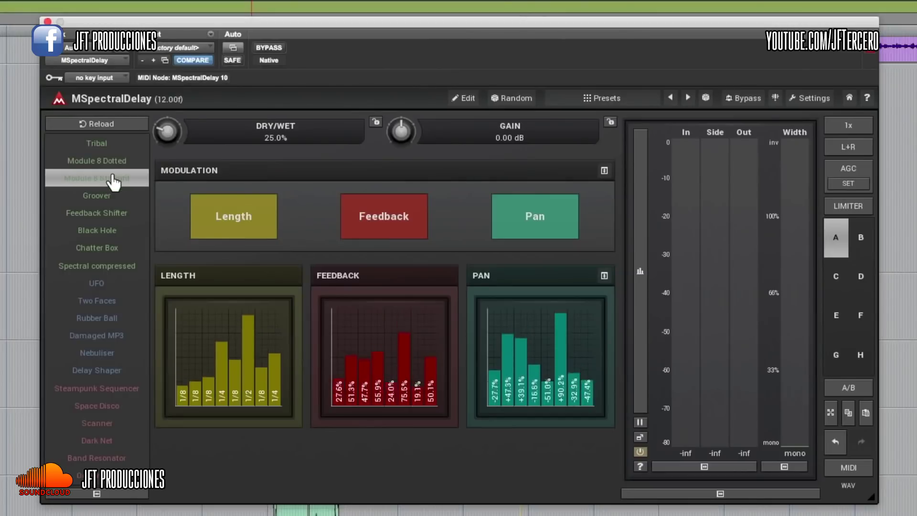
{"action": "left_click", "coordinate": [109, 200]}
{"action": "left_click", "coordinate": [110, 216]}
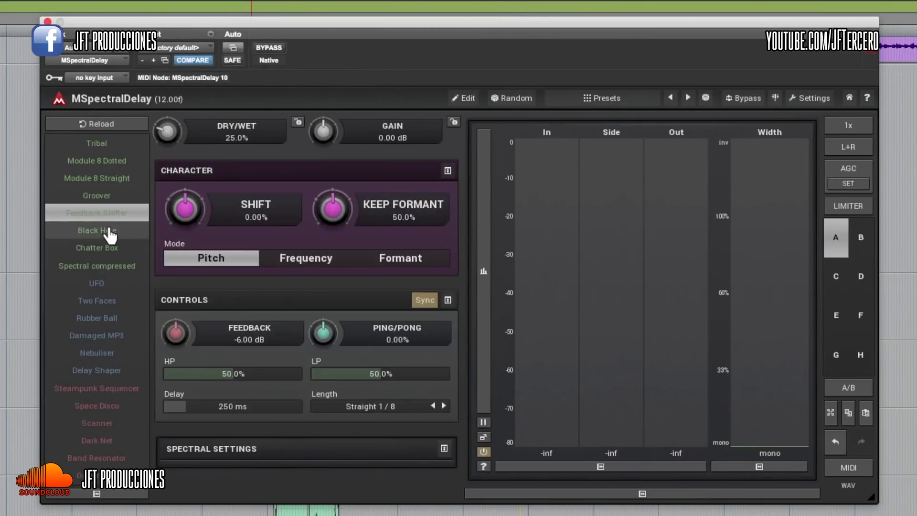
{"action": "left_click", "coordinate": [111, 233]}
{"action": "left_click", "coordinate": [111, 249]}
{"action": "left_click", "coordinate": [116, 267]}
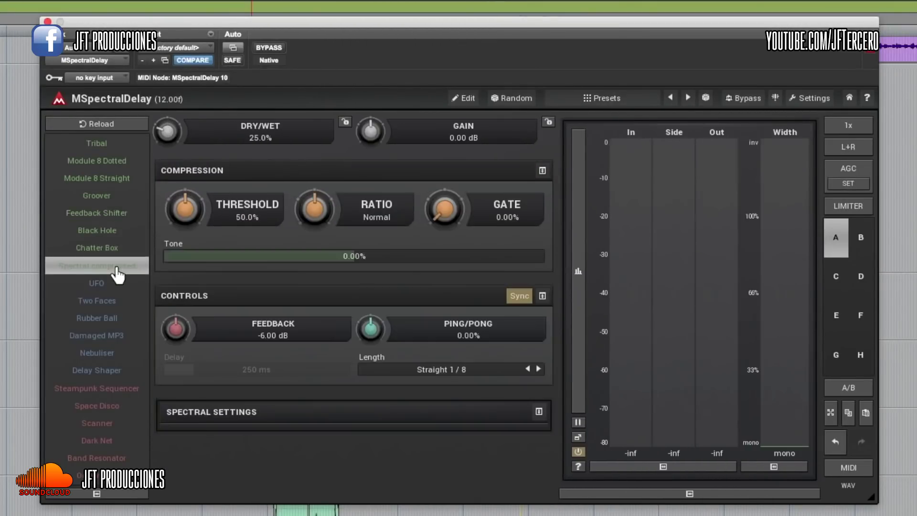
{"action": "left_click", "coordinate": [117, 285]}
{"action": "left_click", "coordinate": [119, 301]}
{"action": "left_click", "coordinate": [120, 318]}
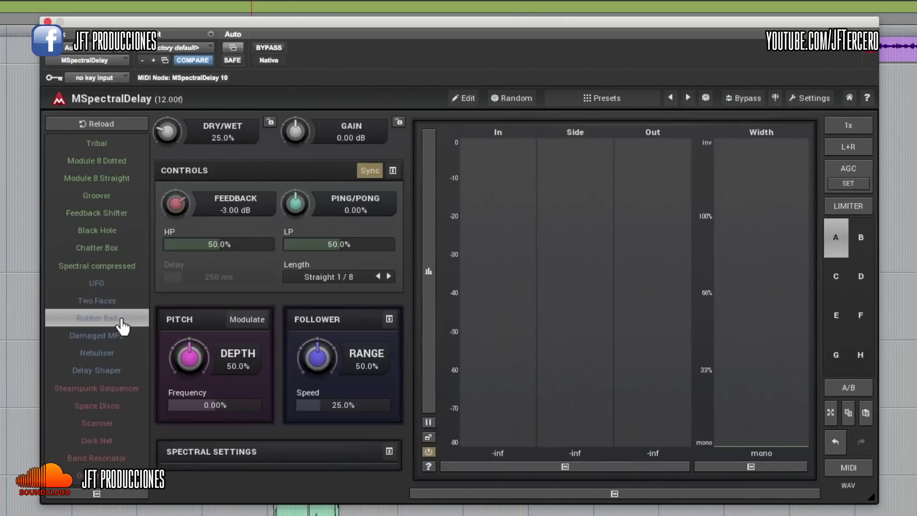
{"action": "left_click", "coordinate": [125, 343]}
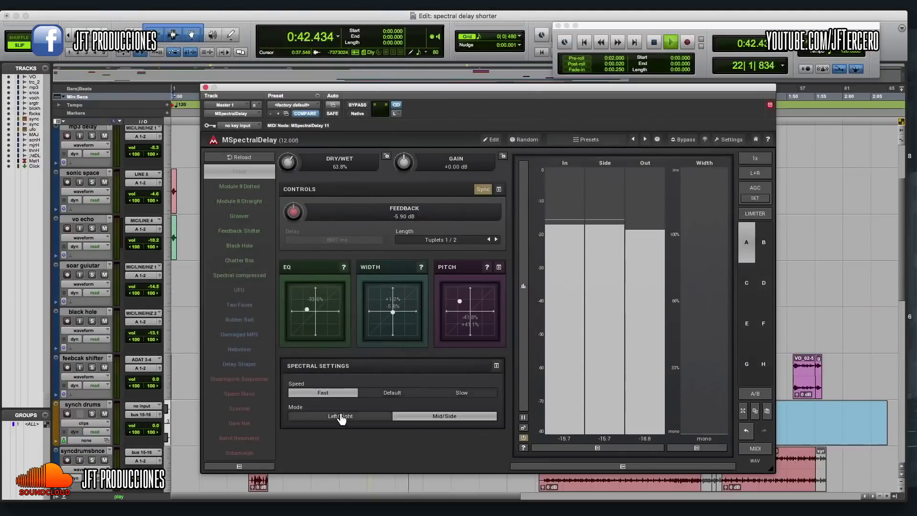
Step: Set the spectral settings to Left/Right mode and Slow speed, and show the Transform graph in the edit view
{"action": "left_click", "coordinate": [342, 419]}
{"action": "left_click", "coordinate": [462, 392]}
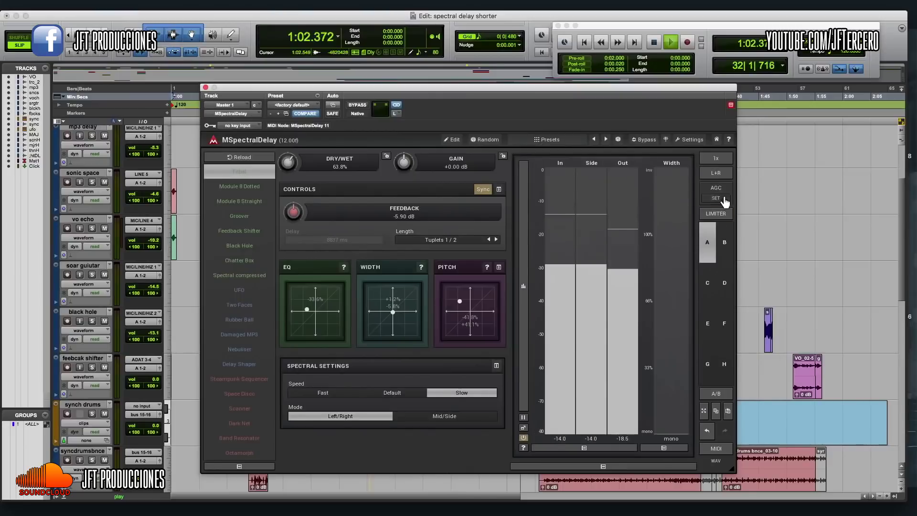
{"action": "left_click", "coordinate": [716, 173]}
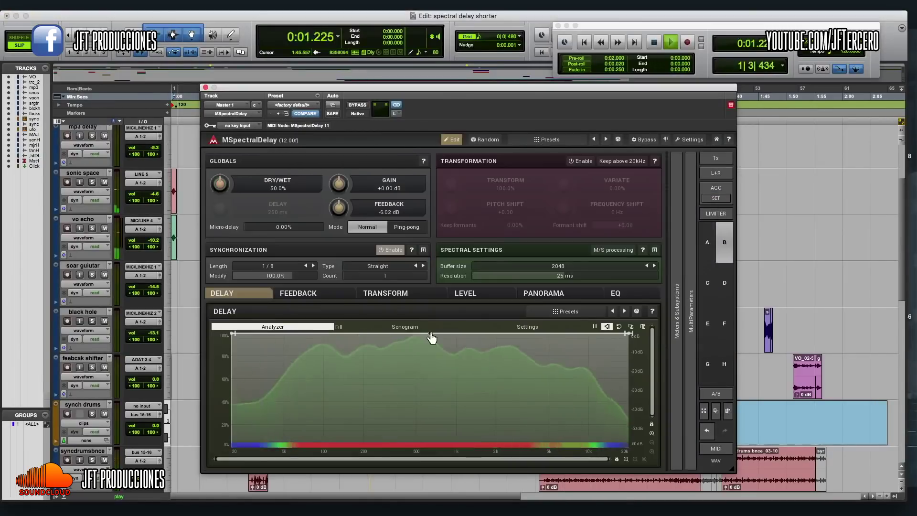
{"action": "left_click", "coordinate": [385, 293]}
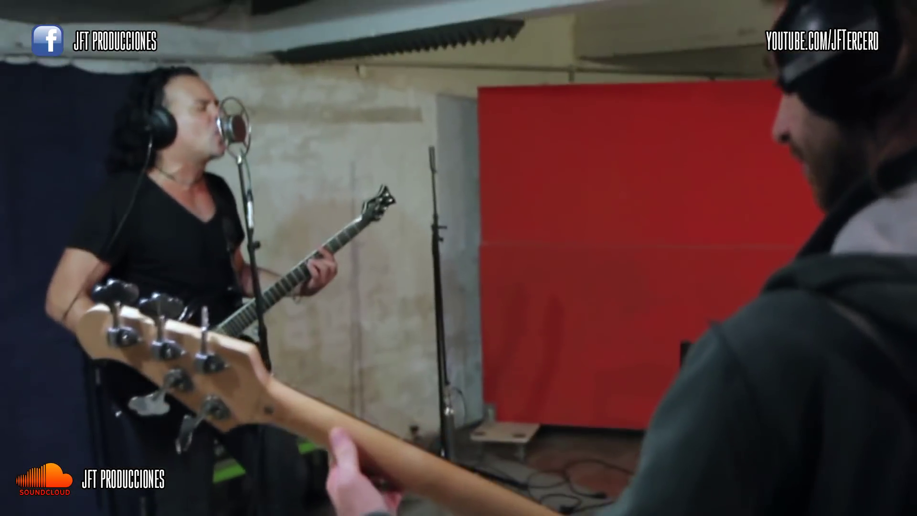
Step: Load the Black Hole device in MSpectralDelay and switch from it to Feedback Shifter
{"action": "left_click", "coordinate": [107, 143]}
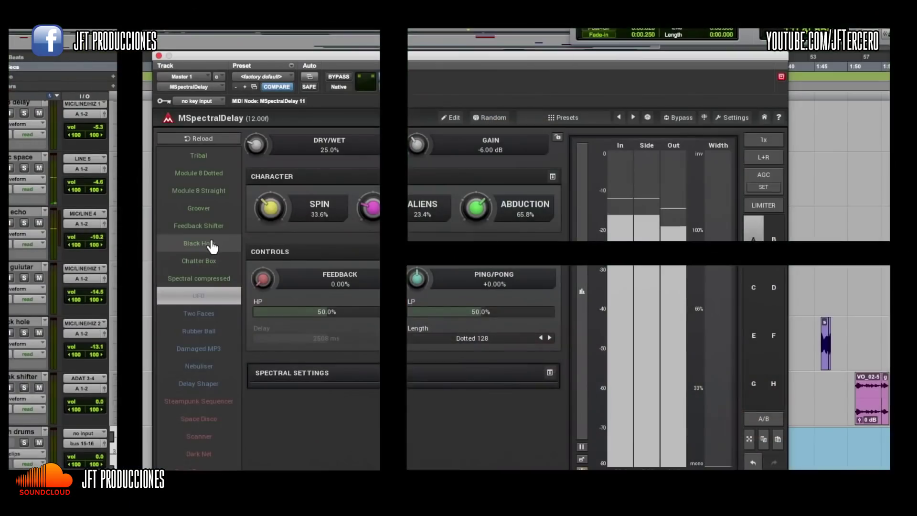
{"action": "left_click", "coordinate": [212, 245]}
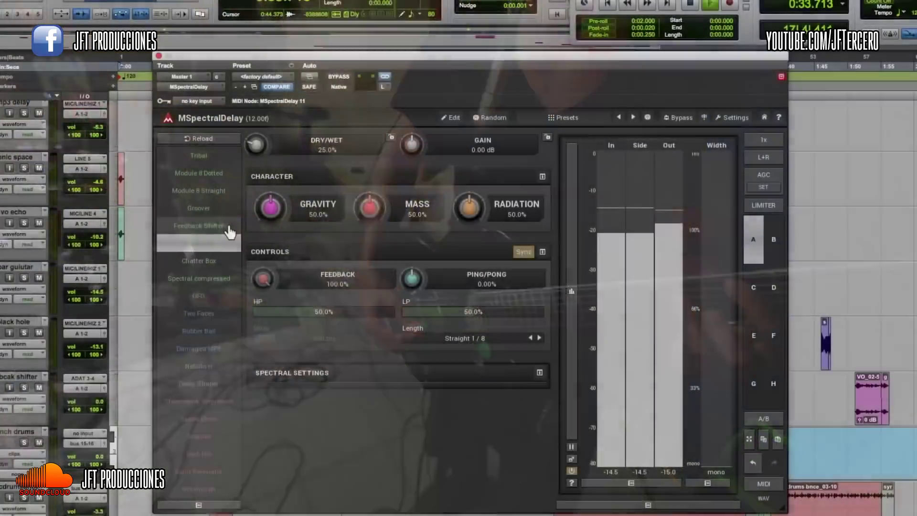
{"action": "left_click", "coordinate": [230, 231]}
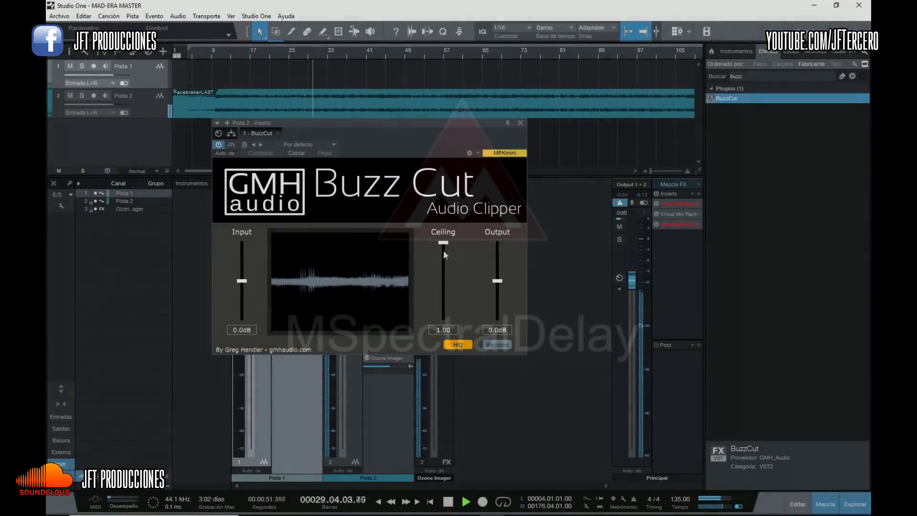
Step: Vary BuzzCut's ceiling and input in Studio One, starting with ceiling 0.79 and input 5.8 dB and ending with the ceiling near its minimum
{"action": "left_click_drag", "start_coordinate": [444, 250], "coordinate": [444, 267]}
{"action": "mouse_move", "coordinate": [243, 282]}
{"action": "left_mouse_down"}
{"action": "mouse_move", "coordinate": [245, 256]}
{"action": "mouse_move", "coordinate": [245, 275]}
{"action": "left_mouse_up"}
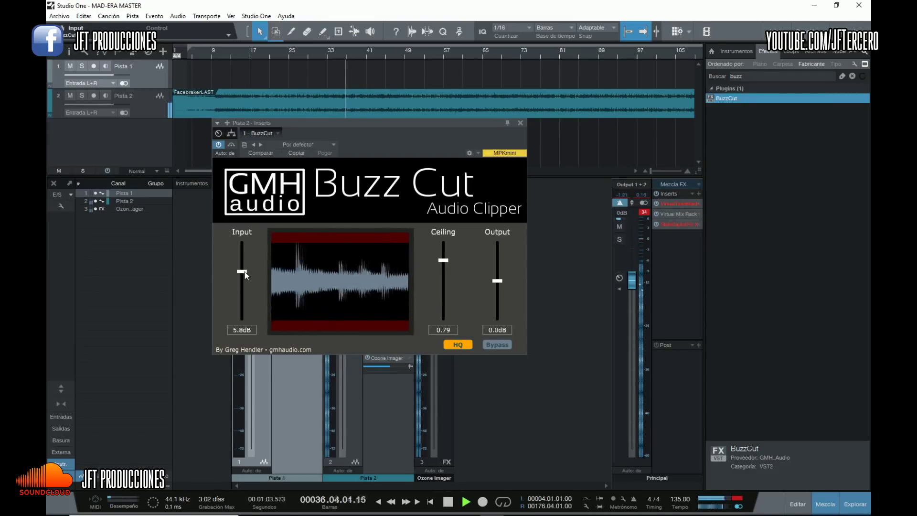
{"action": "left_click_drag", "start_coordinate": [446, 263], "coordinate": [443, 275]}
{"action": "left_click_drag", "start_coordinate": [244, 274], "coordinate": [243, 270]}
{"action": "left_click_drag", "start_coordinate": [443, 277], "coordinate": [435, 251]}
{"action": "left_click_drag", "start_coordinate": [243, 271], "coordinate": [243, 263]}
{"action": "left_click_drag", "start_coordinate": [443, 261], "coordinate": [443, 242]}
{"action": "mouse_move", "coordinate": [242, 260]}
{"action": "left_mouse_down"}
{"action": "mouse_move", "coordinate": [242, 251]}
{"action": "mouse_move", "coordinate": [242, 269]}
{"action": "left_mouse_up"}
{"action": "left_click_drag", "start_coordinate": [444, 242], "coordinate": [437, 314]}
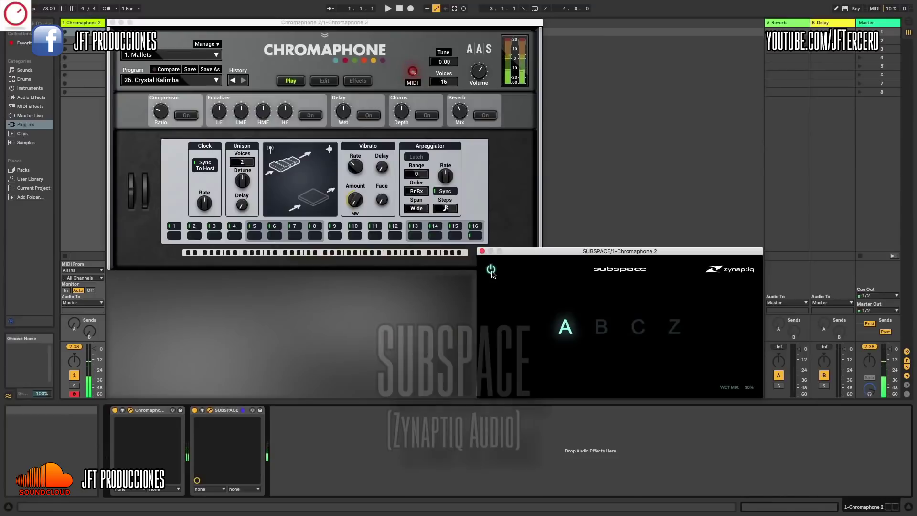
Step: Switch to Ableton Live and toggle the Subspace effect's power to compare the plucked-strings sound with and without it
{"action": "left_click_drag", "start_coordinate": [678, 342], "coordinate": [745, 359]}
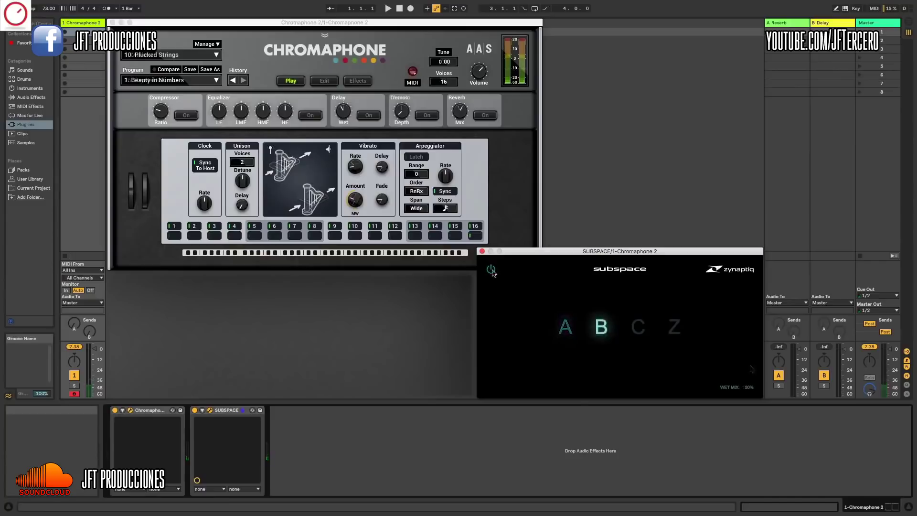
{"action": "left_click", "coordinate": [491, 269]}
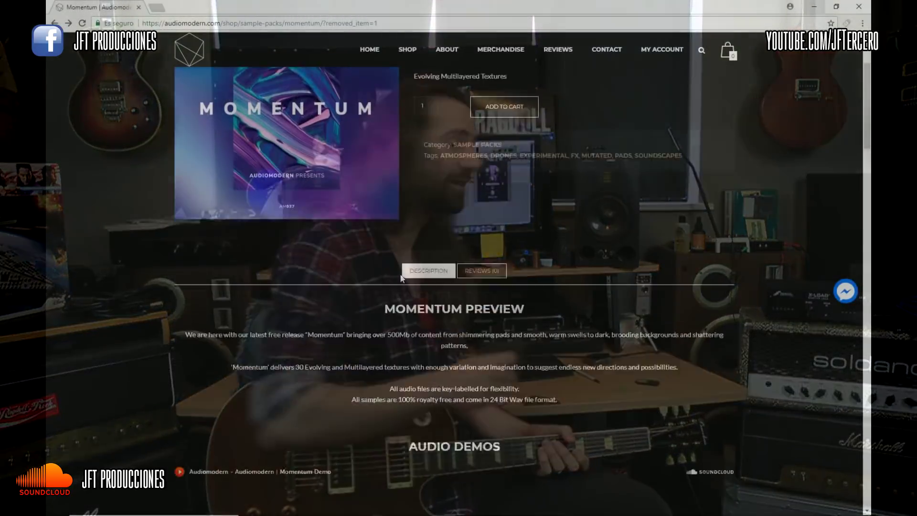
Step: Play the audio demo on Audiomodern's Momentum page in the browser and skip ahead to about 1:52
{"action": "scroll", "coordinate": [400, 277], "scroll_direction": "down", "scroll_amount": 5}
{"action": "left_click", "coordinate": [215, 352]}
{"action": "left_click_drag", "start_coordinate": [252, 357], "coordinate": [401, 354]}
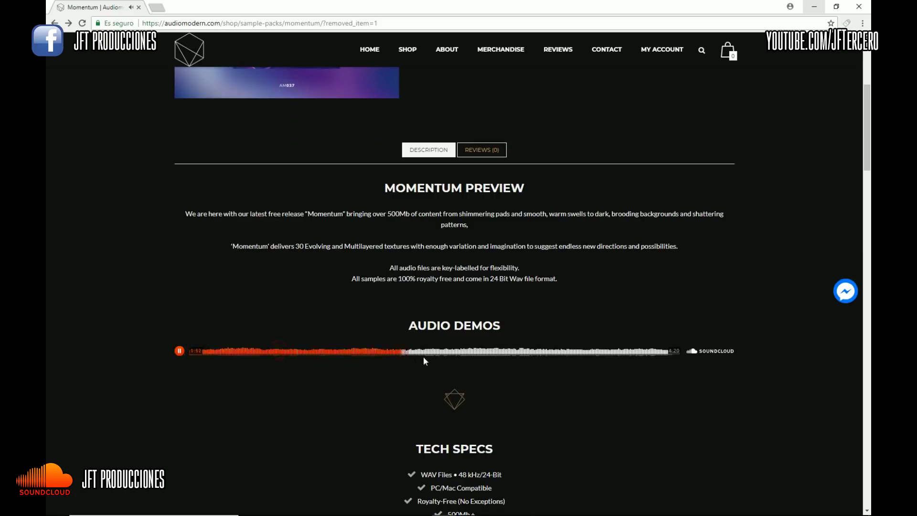
Step: Read the Momentum pack's tech specs and available formats, and pause its audio demo
{"action": "scroll", "coordinate": [423, 360], "scroll_direction": "down", "scroll_amount": 5}
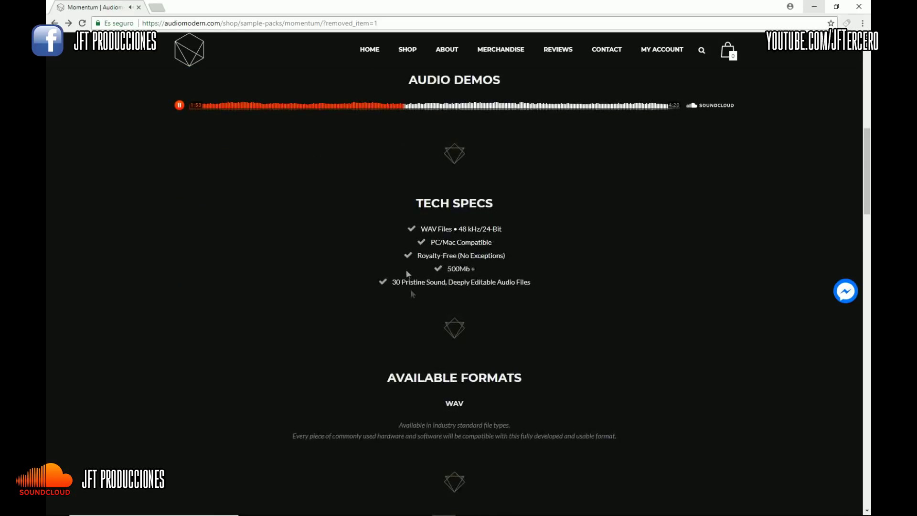
{"action": "left_click_drag", "start_coordinate": [394, 232], "coordinate": [552, 298]}
{"action": "left_click", "coordinate": [497, 407]}
{"action": "scroll", "coordinate": [613, 410], "scroll_direction": "down", "scroll_amount": 3}
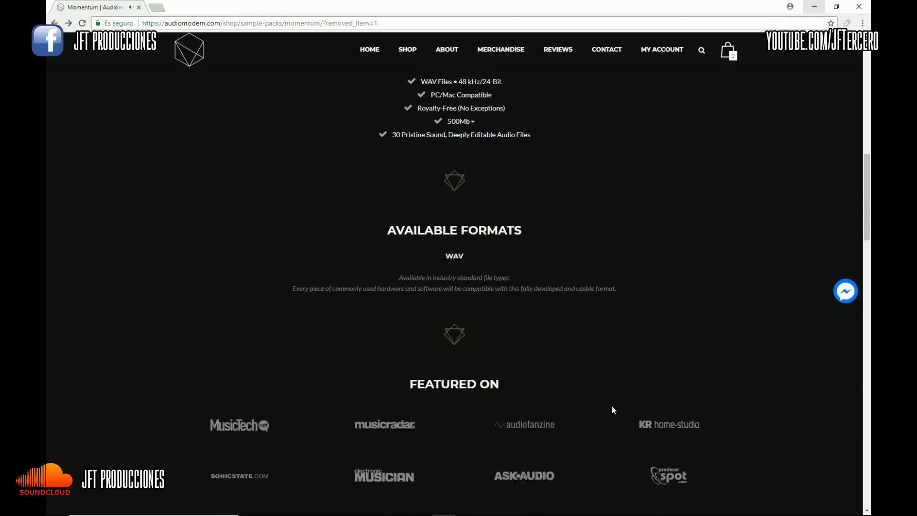
{"action": "scroll", "coordinate": [583, 397], "scroll_direction": "up", "scroll_amount": 5}
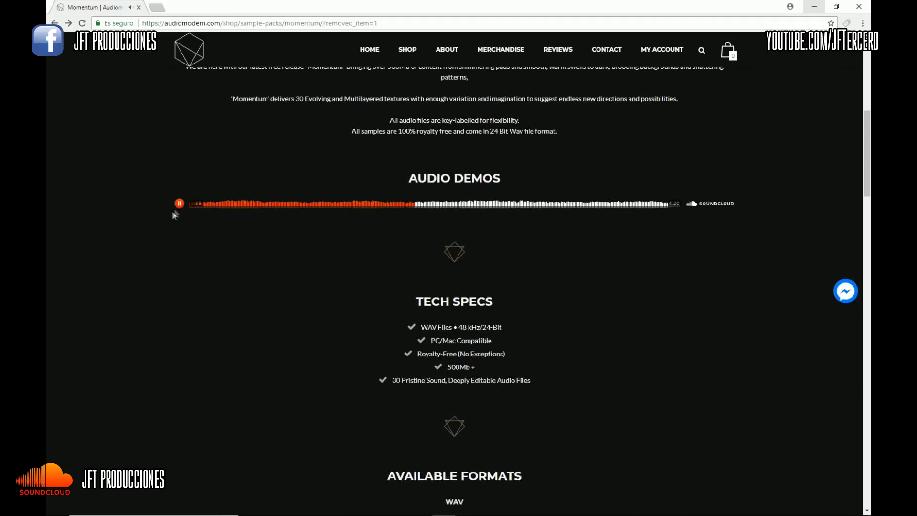
{"action": "left_click", "coordinate": [178, 204]}
Step: Check the Momentum pack's reviews and return to its description
{"action": "scroll", "coordinate": [317, 304], "scroll_direction": "up", "scroll_amount": 5}
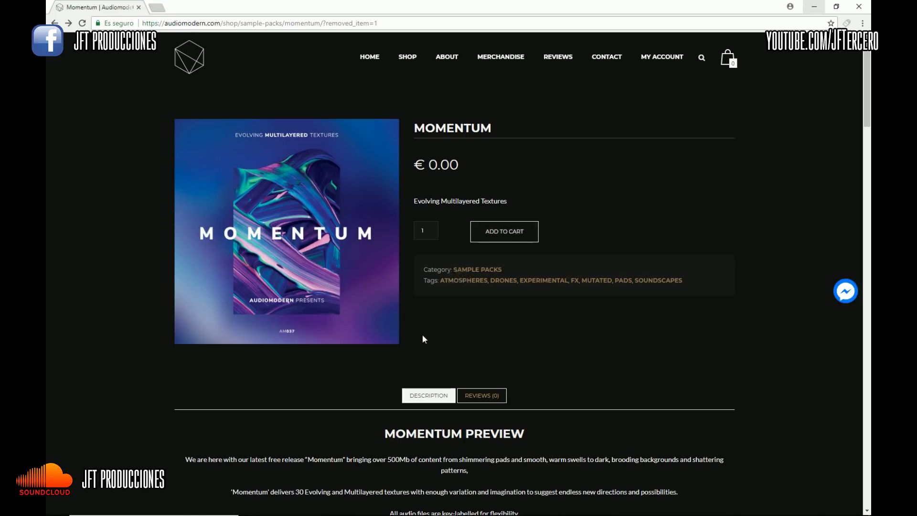
{"action": "scroll", "coordinate": [422, 334], "scroll_direction": "down", "scroll_amount": 2}
{"action": "left_click", "coordinate": [487, 301]}
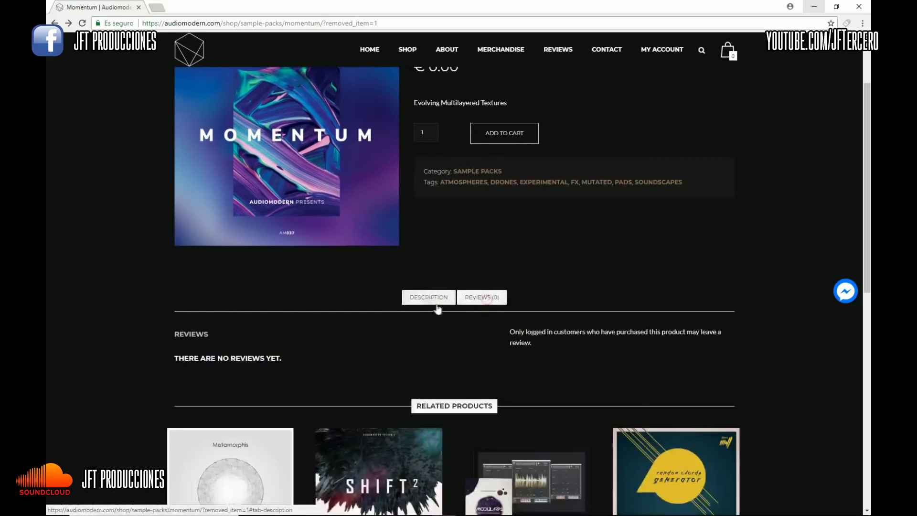
{"action": "left_click", "coordinate": [429, 298]}
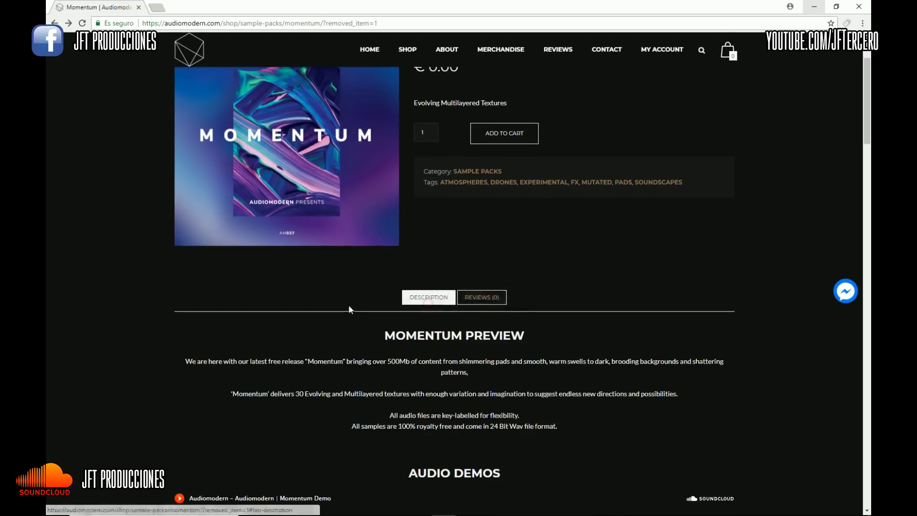
{"action": "scroll", "coordinate": [478, 287], "scroll_direction": "up", "scroll_amount": 2}
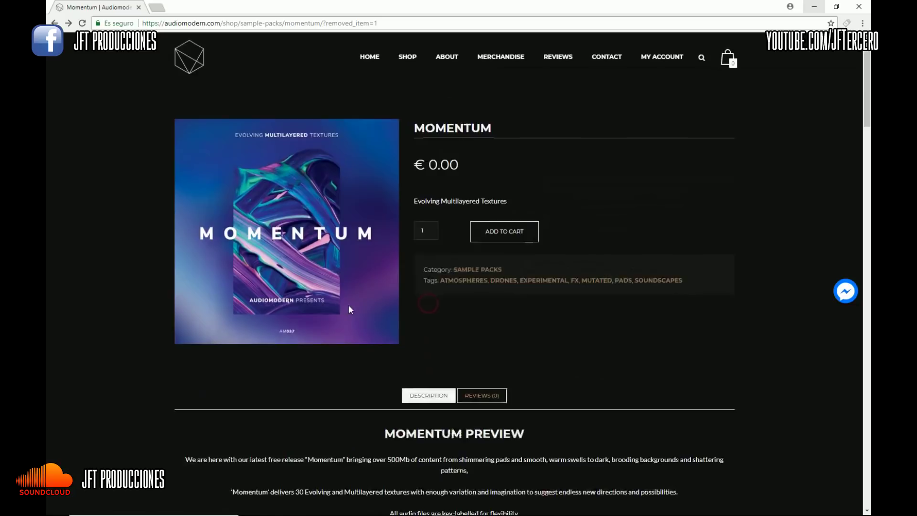
Step: Add one Momentum pack to the cart and start entering the first name in the checkout billing details
{"action": "left_click", "coordinate": [504, 239]}
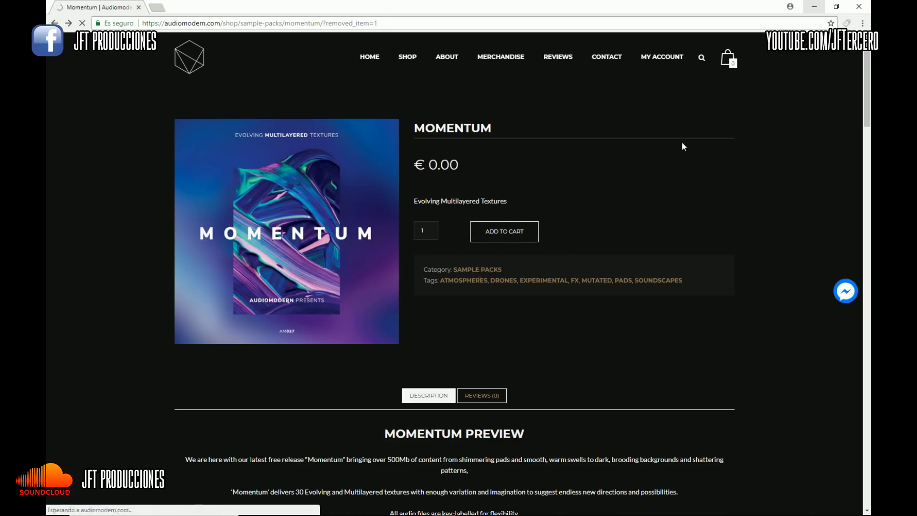
{"action": "scroll", "coordinate": [573, 313], "scroll_direction": "down", "scroll_amount": 4}
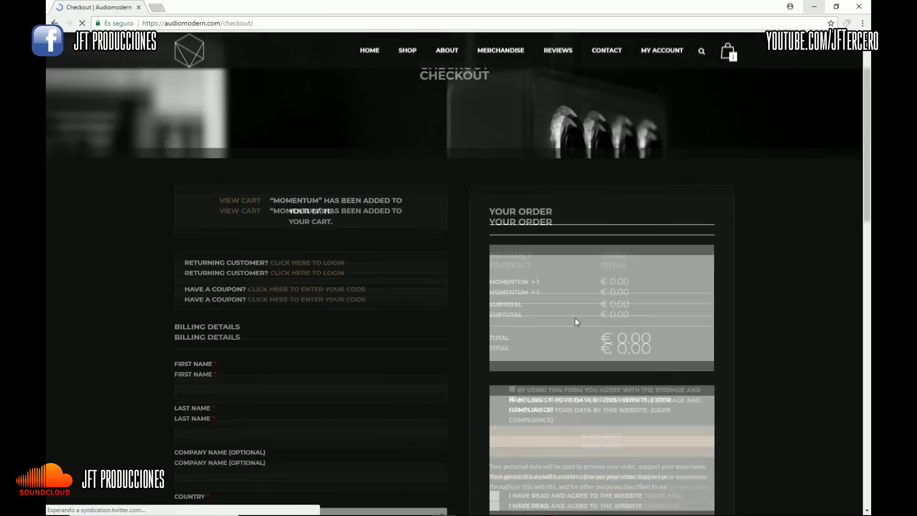
{"action": "left_click", "coordinate": [363, 277]}
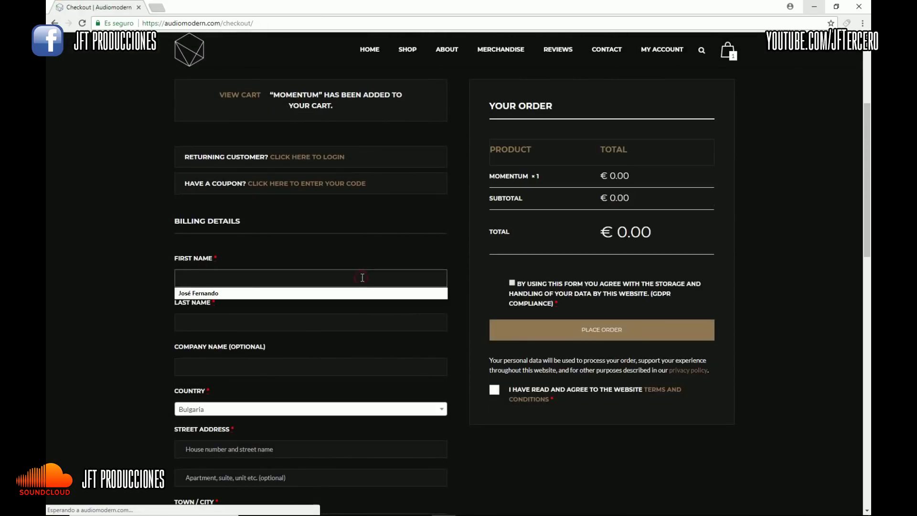